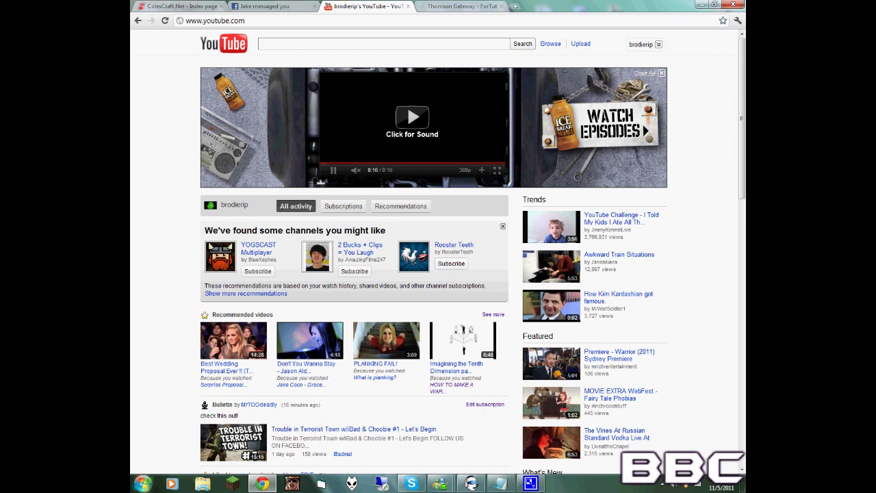
- Open Command Prompt and run ipconfig to list the network adapter details
click(143, 484)
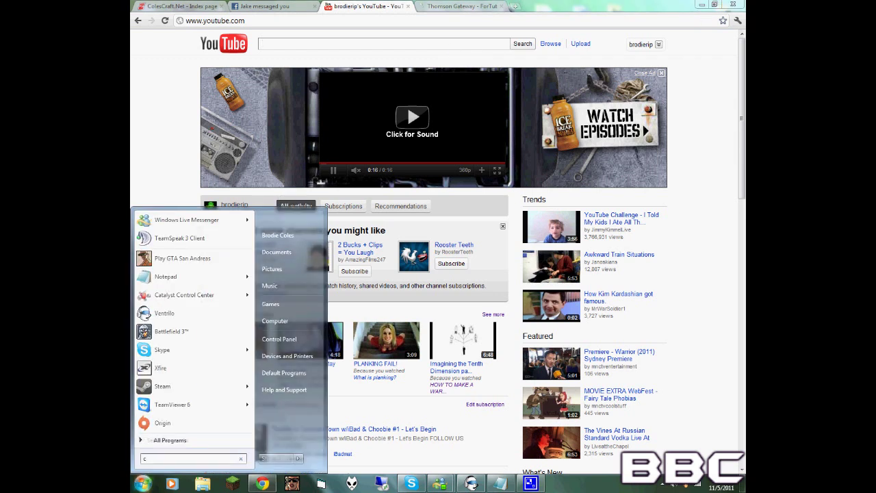
text(cmd)
key(Return)
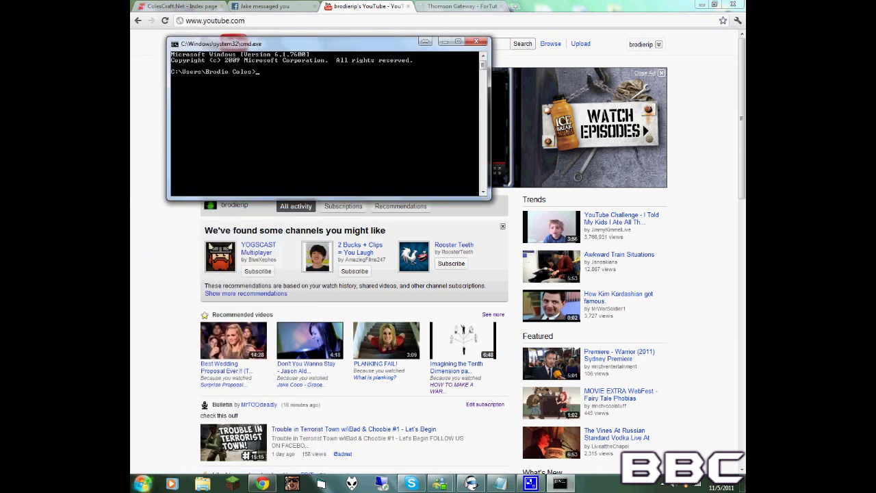
click(143, 484)
text(ipconf)
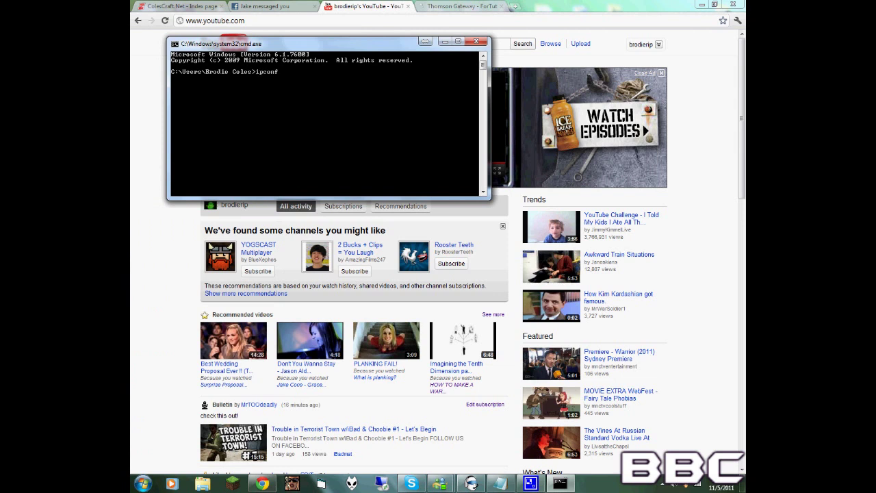
text(ig)
key(Return)
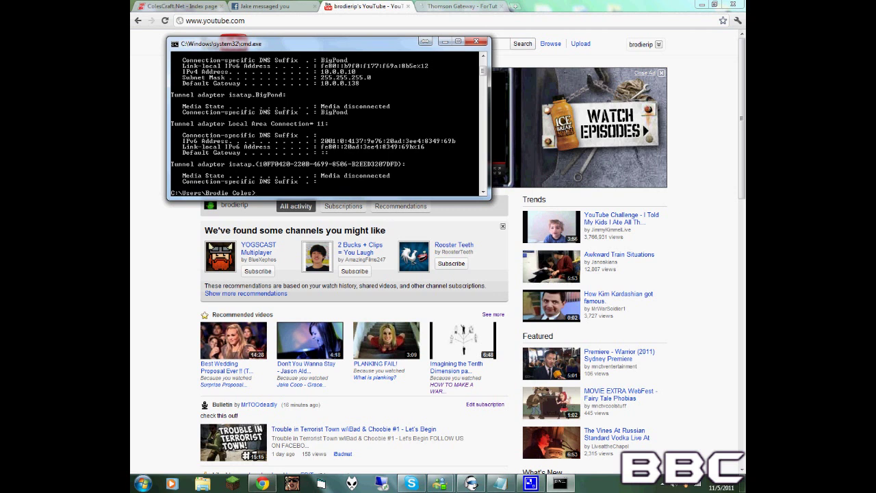
- Copy the default gateway address 10.0.0.138 from the ipconfig output
right_click(359, 87)
click(382, 91)
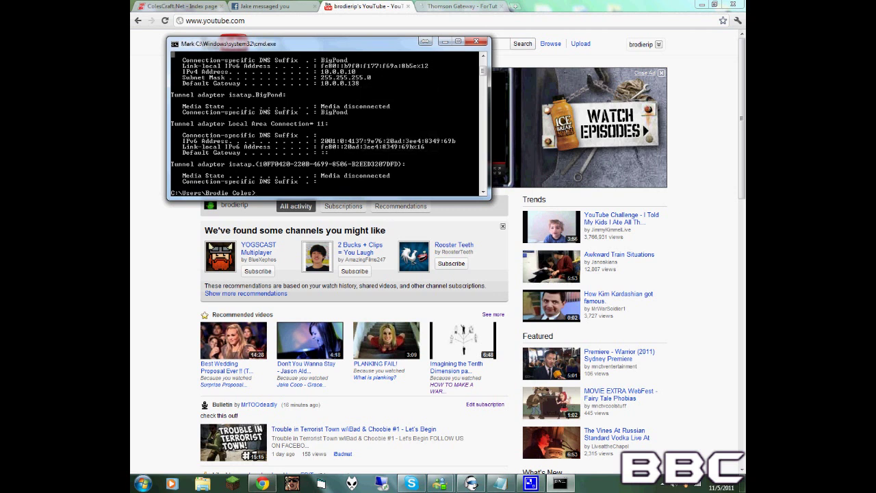
mouse_move(348, 83)
mouse_down()
mouse_move(362, 82)
mouse_move(320, 83)
mouse_up()
key(Return)
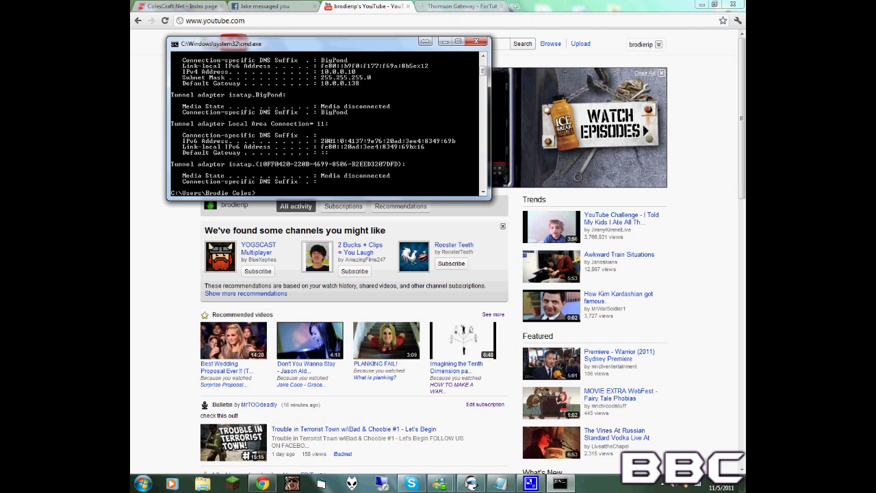
- Replace the old gateway tab with a fresh tab loading the router at 10.0.0.138
click(503, 6)
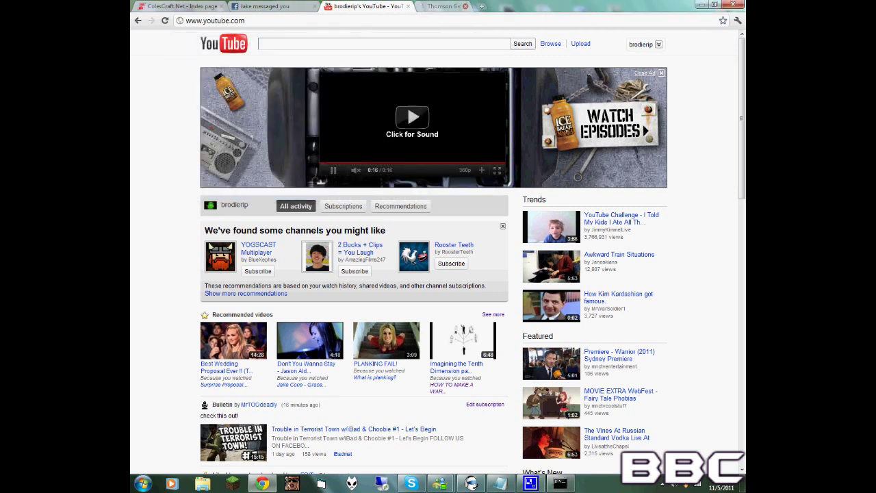
click(422, 6)
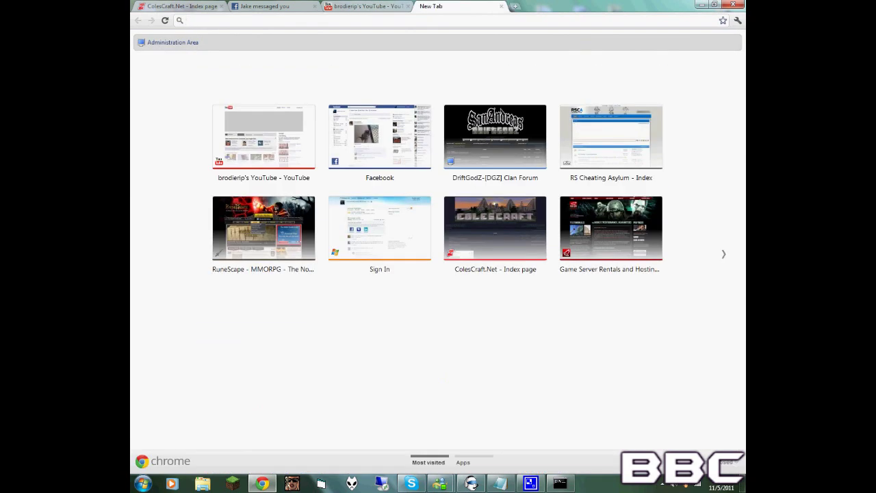
right_click(235, 21)
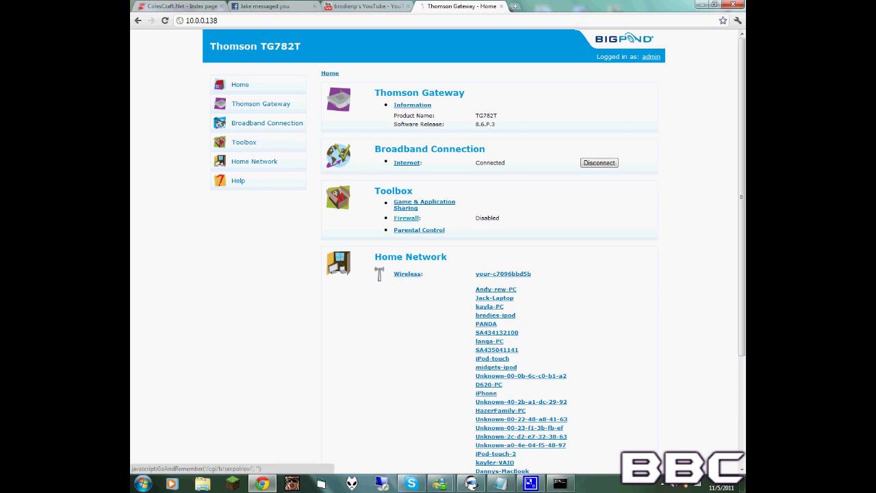
click(407, 217)
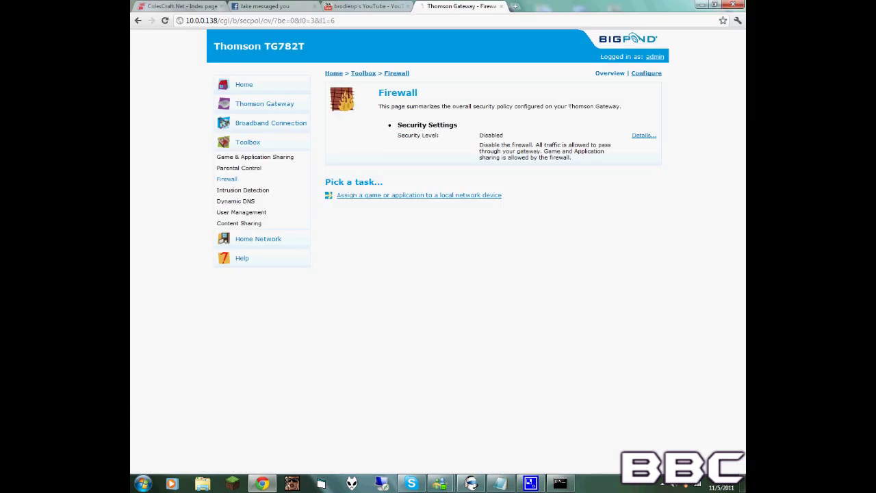
- Navigate from the router Home page to Game & Application Sharing under Toolbox
click(244, 84)
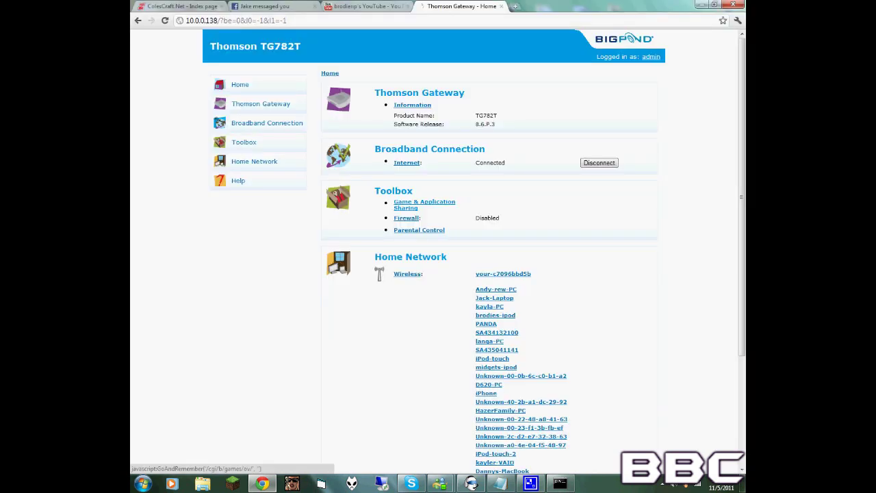
click(424, 202)
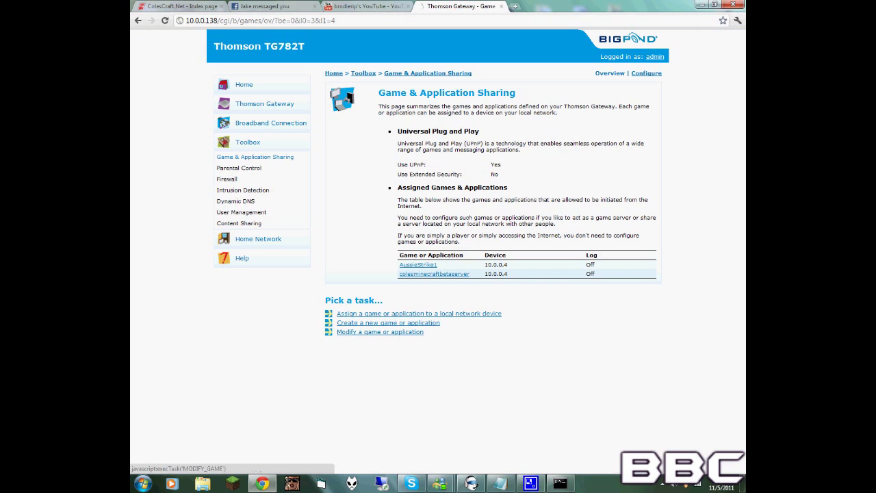
- Create a new game or application entry named testtut with manual port maps
click(388, 323)
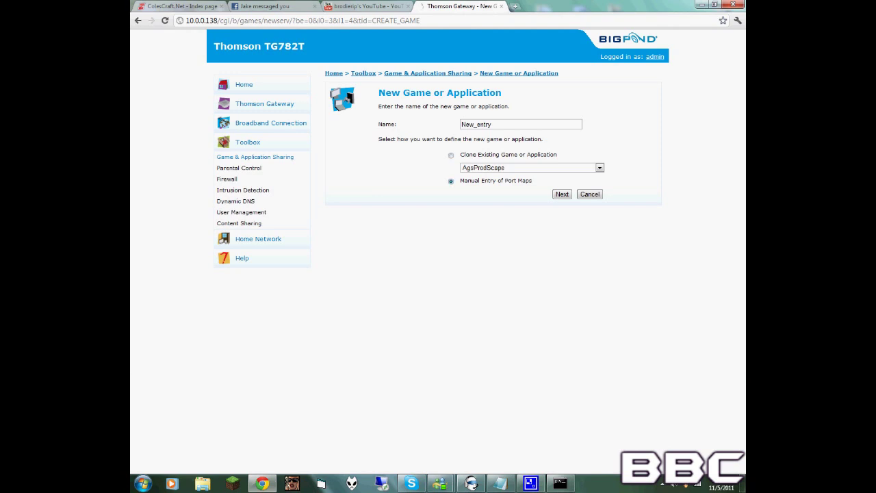
key(Tab)
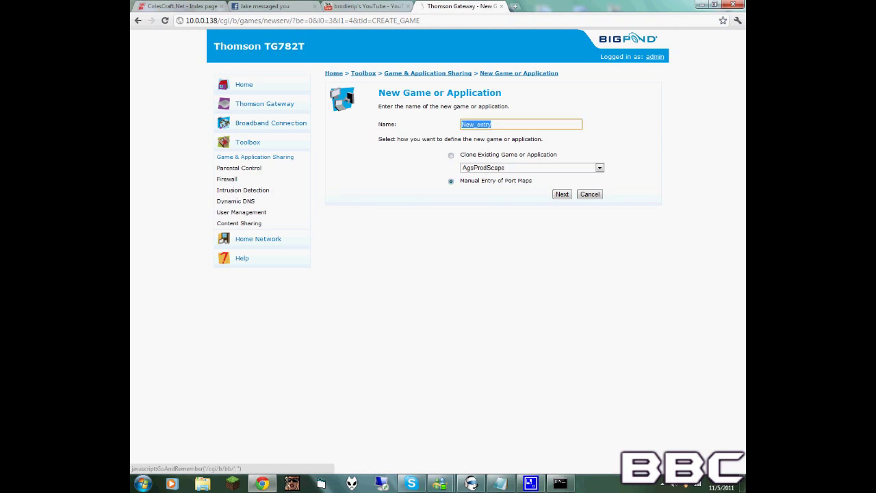
text(tes)
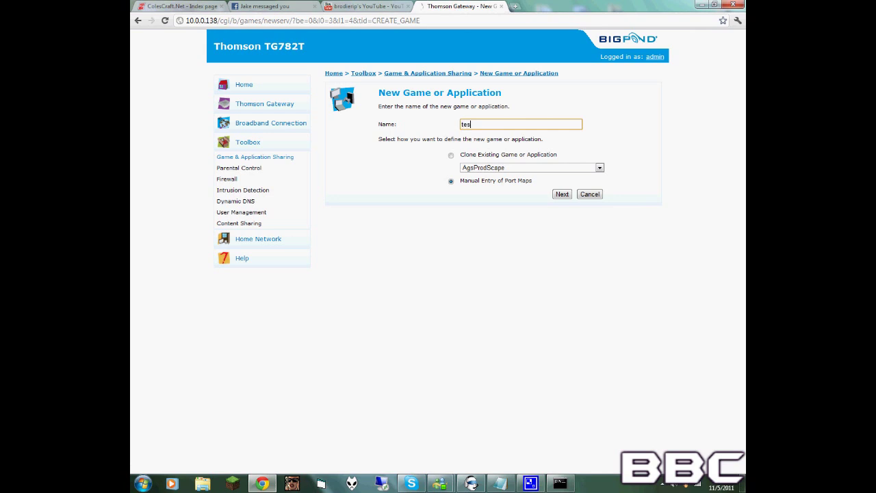
text(ttut)
key(Return)
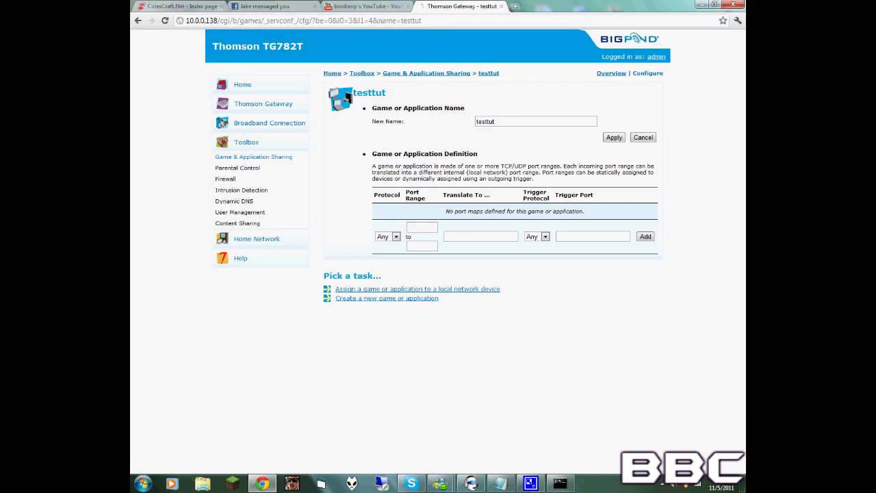
click(422, 227)
- Enter the testtut port range 7777 to 7777
text(7777)
key(Down)
key(Return)
key(Tab)
text(7777)
key(Down)
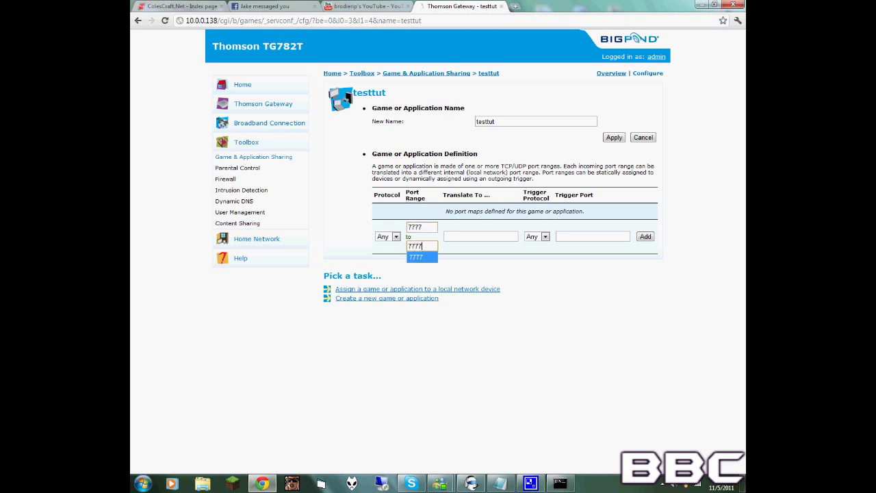
key(Return)
key(Tab)
key(Tab)
key(Tab)
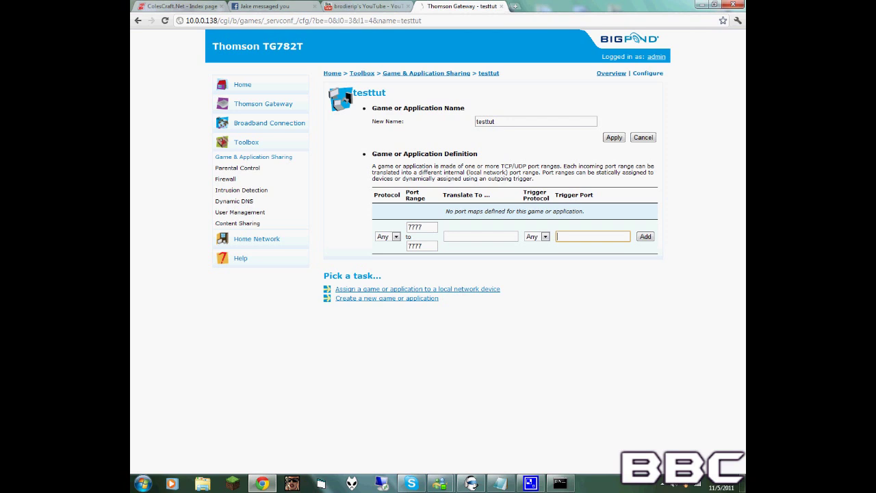
- Set the translation port to 7777 and add the port map to testtut
key(shift+Tab)
key(shift+Tab)
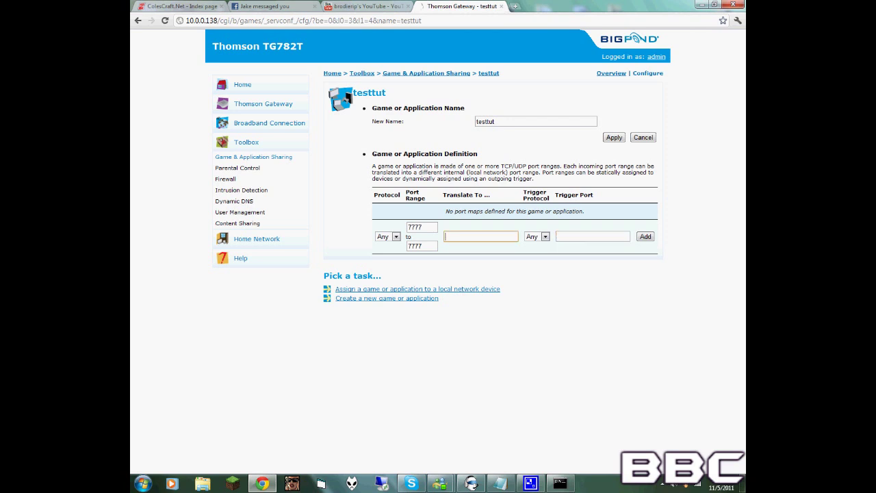
text(7)
text(7777)
key(BackSpace)
key(Escape)
key(Return)
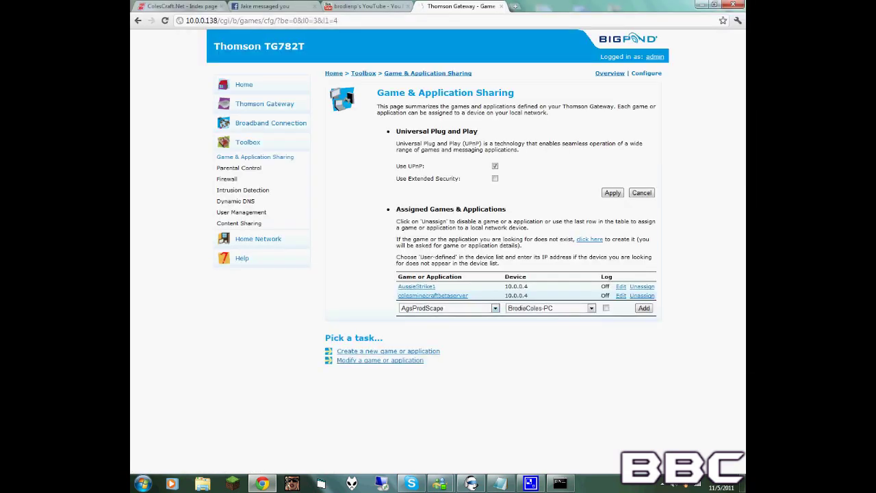
click(448, 308)
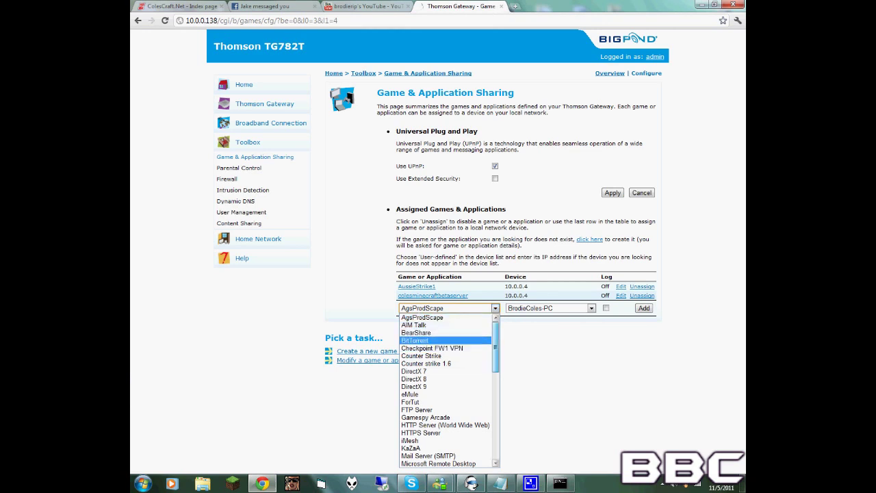
- Assign testtut to the PC in the Game & Application Sharing table
scroll(445, 353, down, 3)
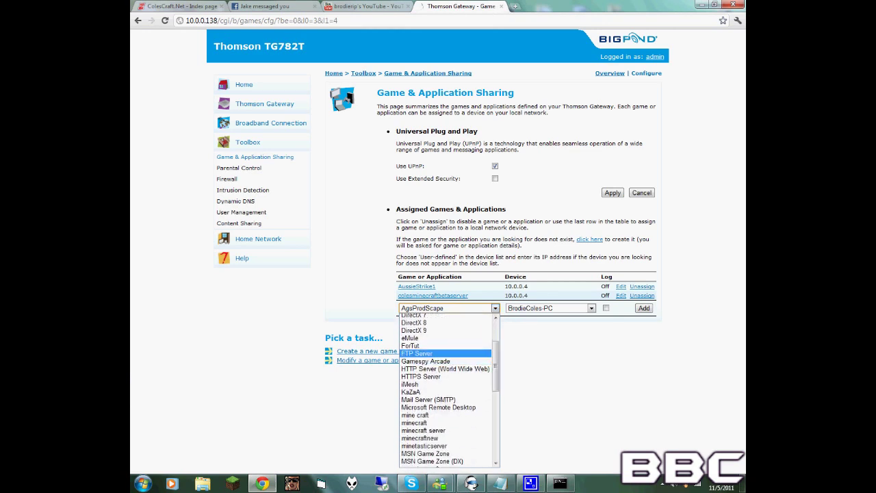
scroll(445, 353, down, 4)
scroll(445, 365, down, 4)
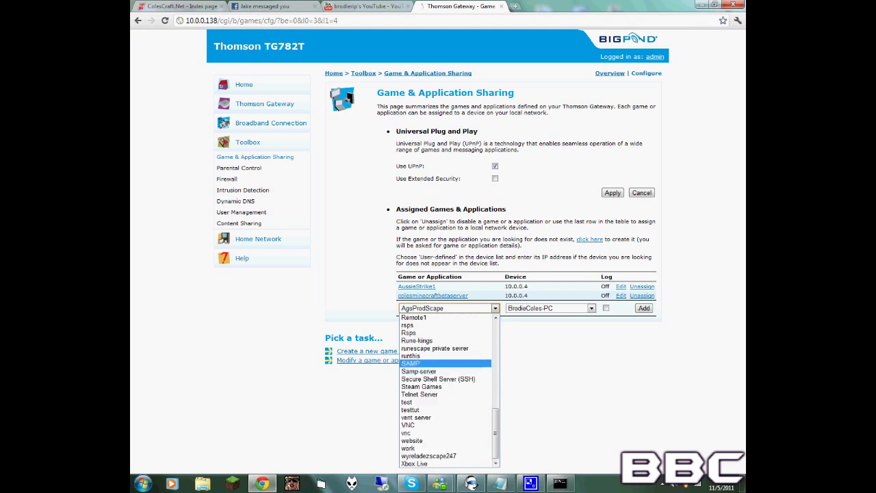
click(445, 409)
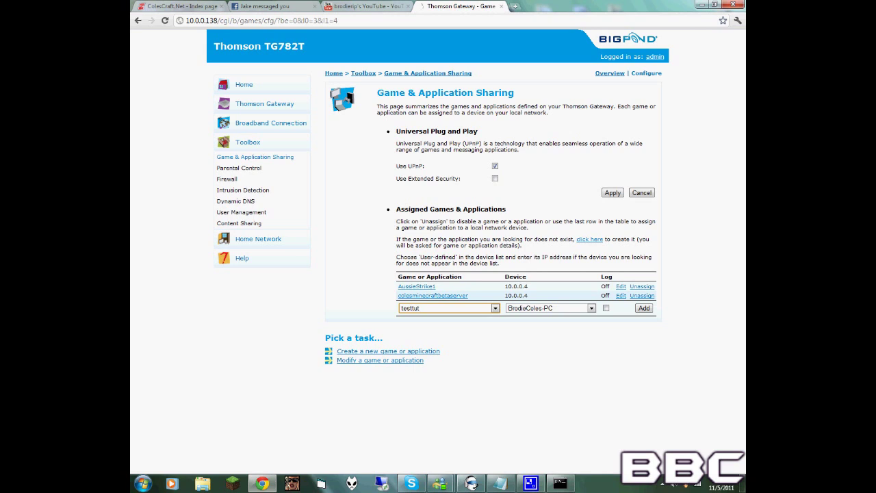
key(Return)
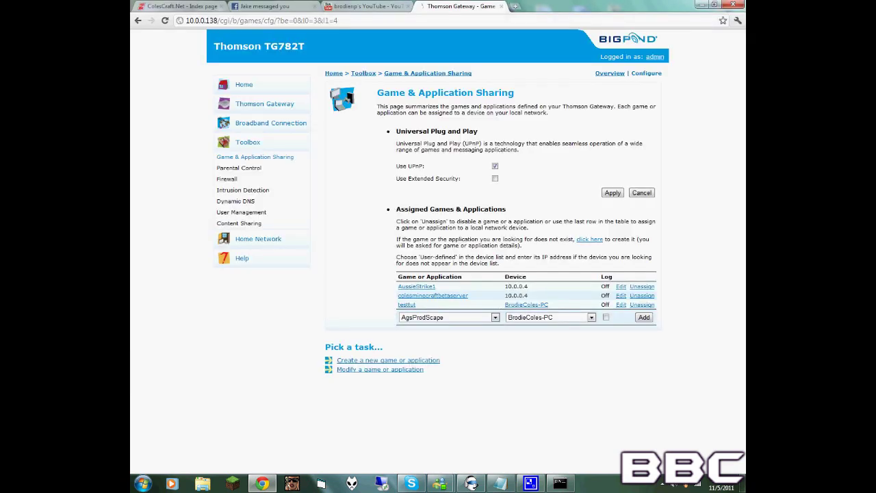
key(alt+Tab)
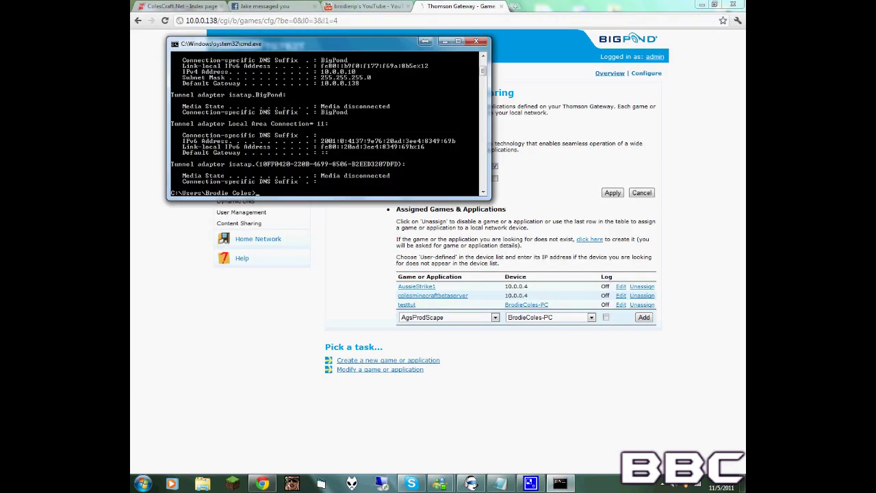
- Close Command Prompt and load whatsmyip.org in a new Chrome tab
scroll(314, 125, up, 5)
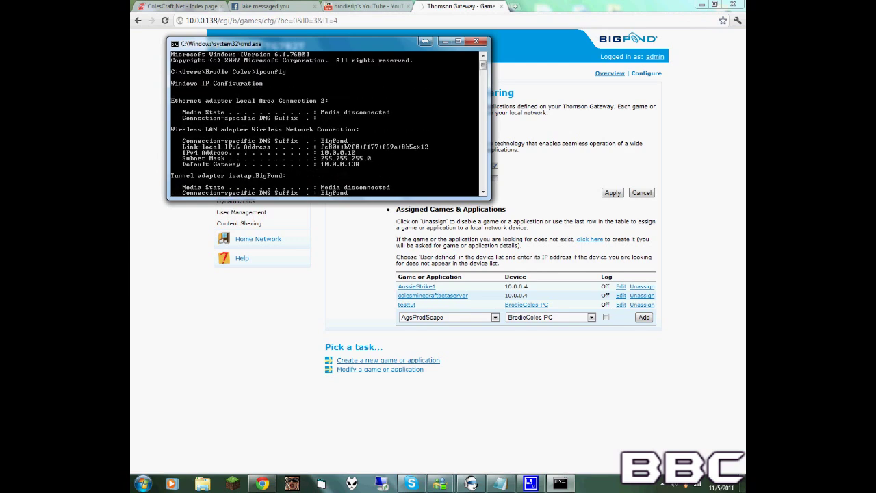
click(477, 41)
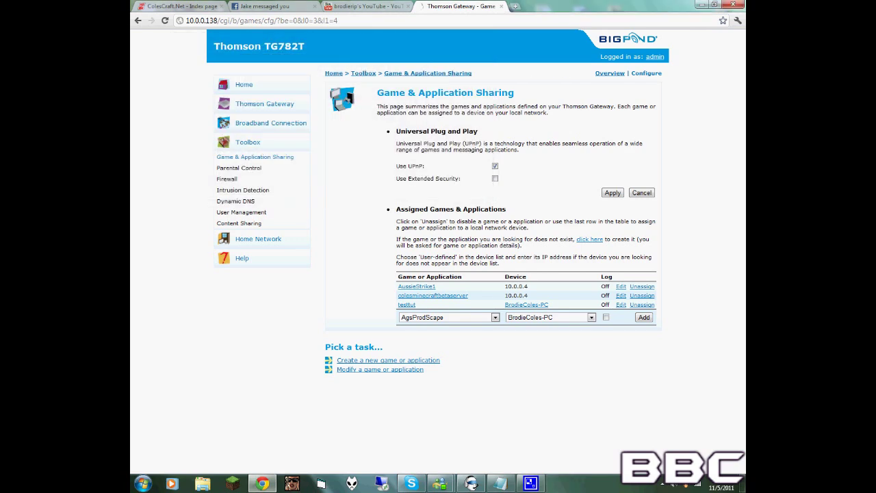
key(ctrl+t)
text(whatsmyip)
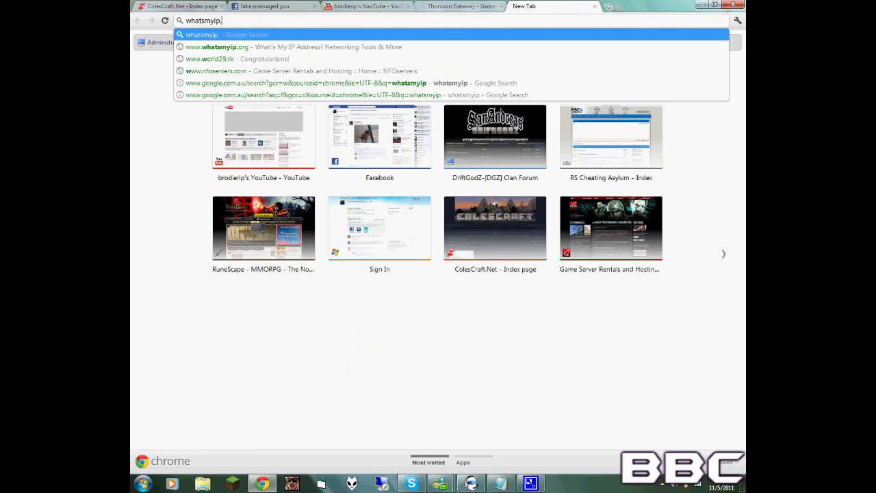
text(.org)
key(Return)
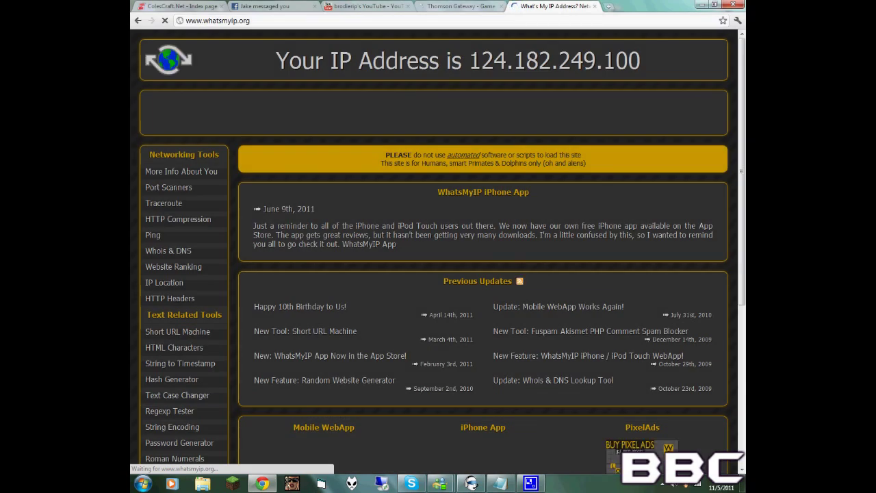
drag(641, 60, 469, 61)
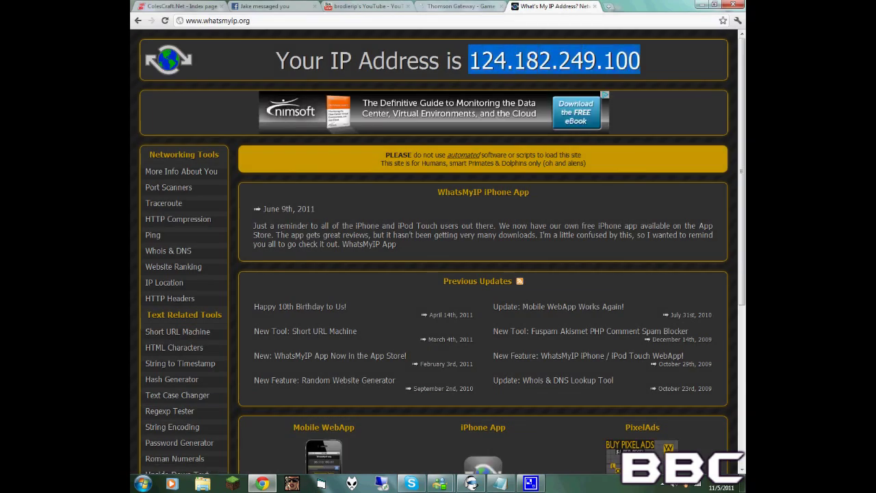
right_click(495, 61)
click(513, 68)
click(458, 6)
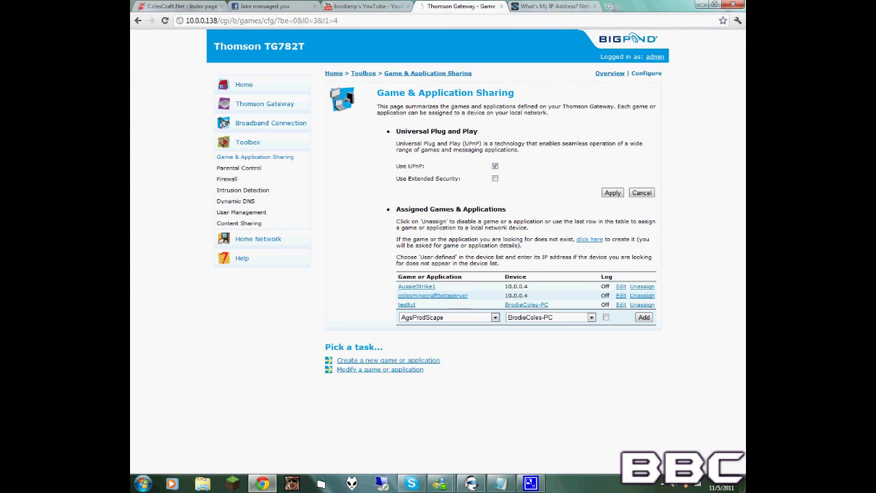
- Add server 124.182.249.100:7777 to the SA-MP list, then show the desktop
click(291, 484)
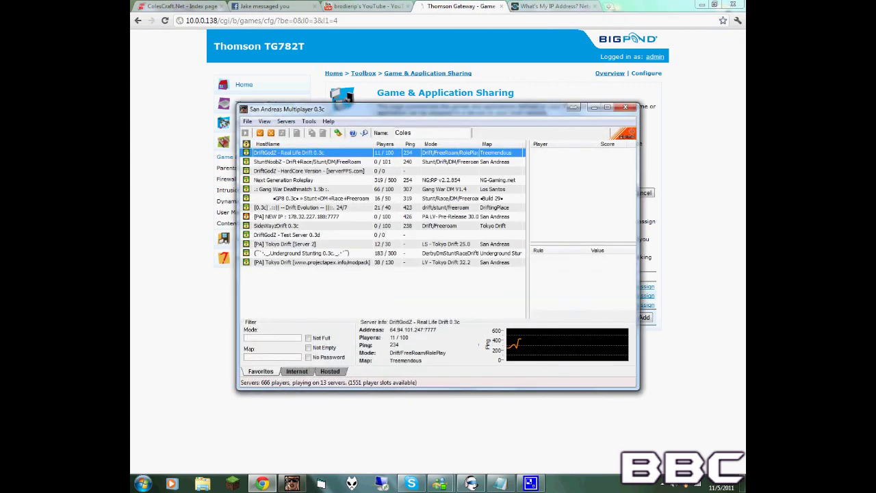
click(260, 133)
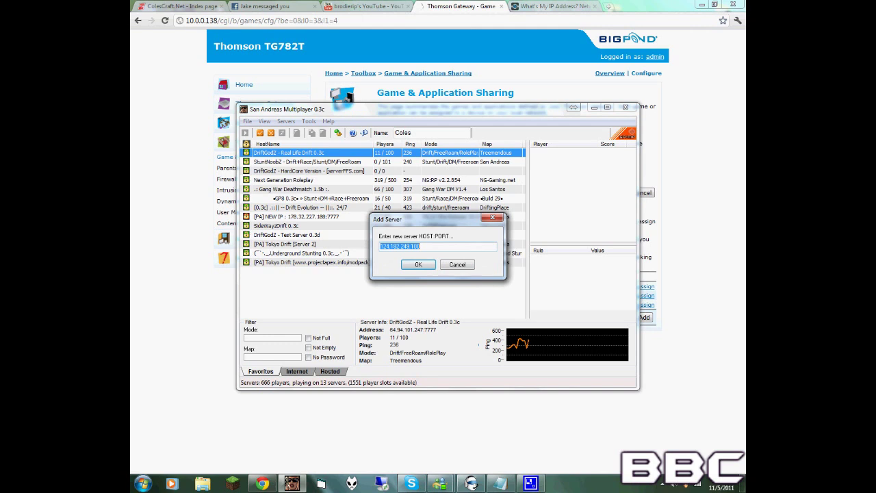
key(End)
text(:7777)
key(Return)
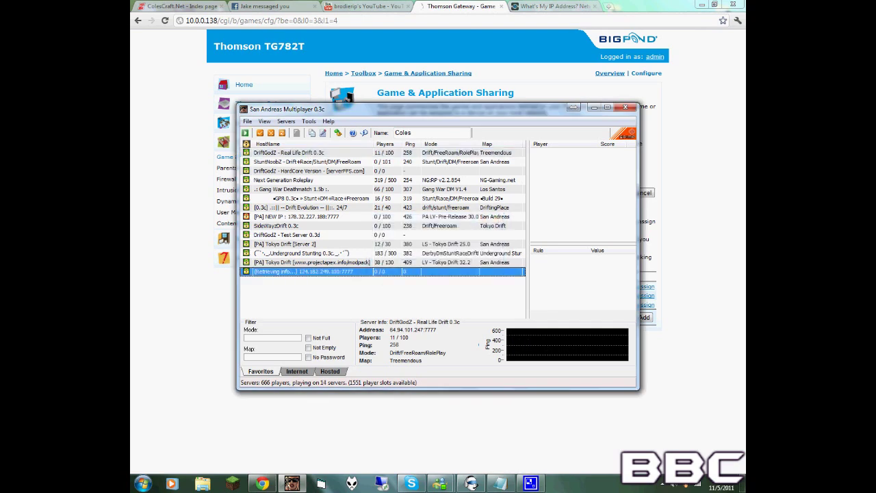
click(743, 483)
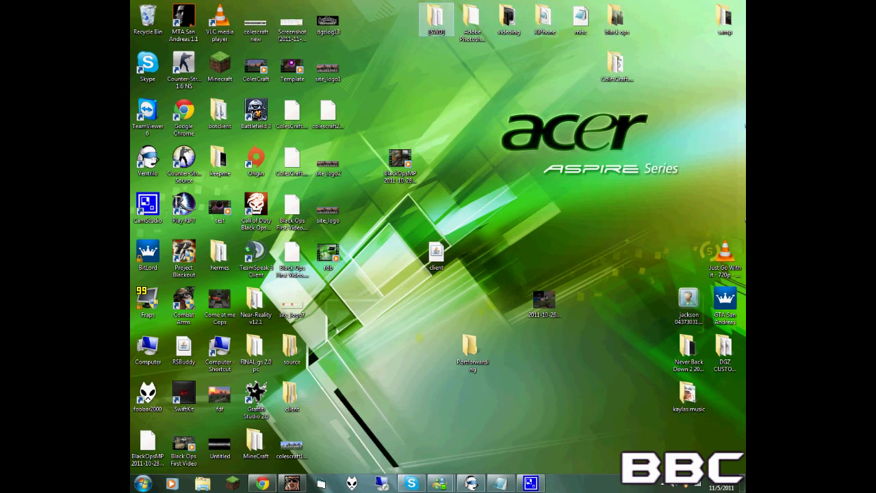
- Open server.cfg from the [SWD] Server folder for editing in Notepad
double_click(435, 17)
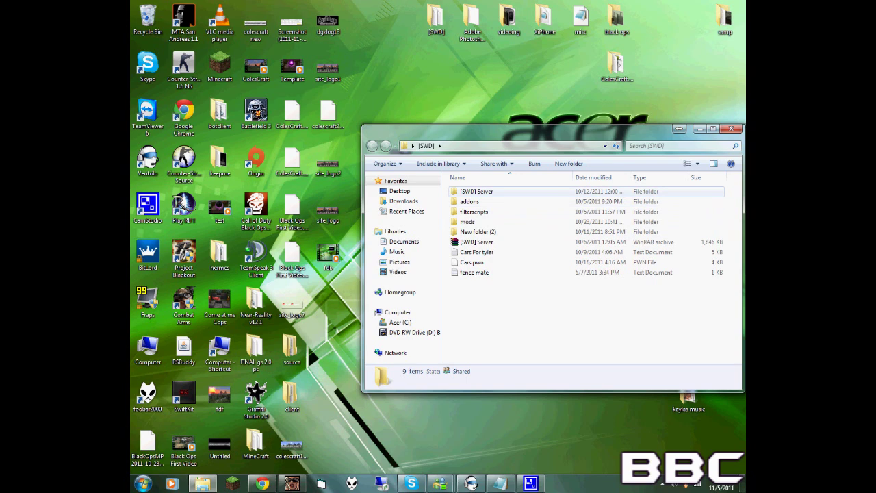
double_click(477, 191)
click(476, 302)
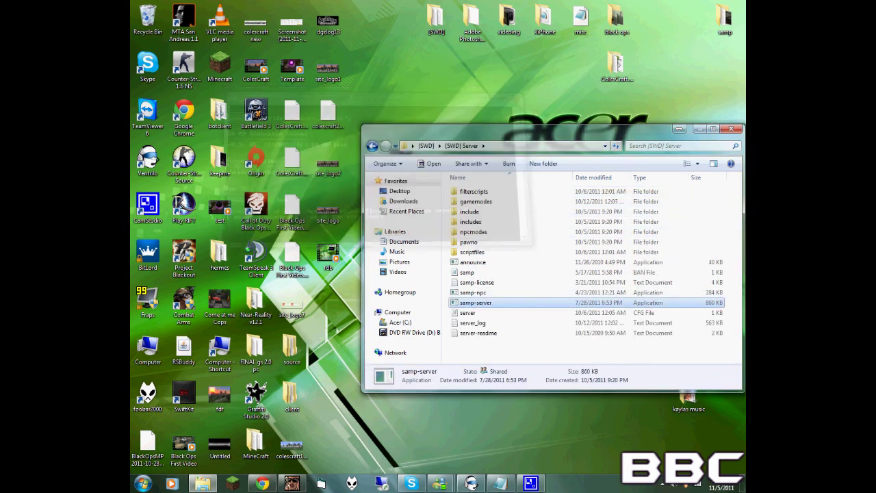
click(468, 312)
right_click(468, 313)
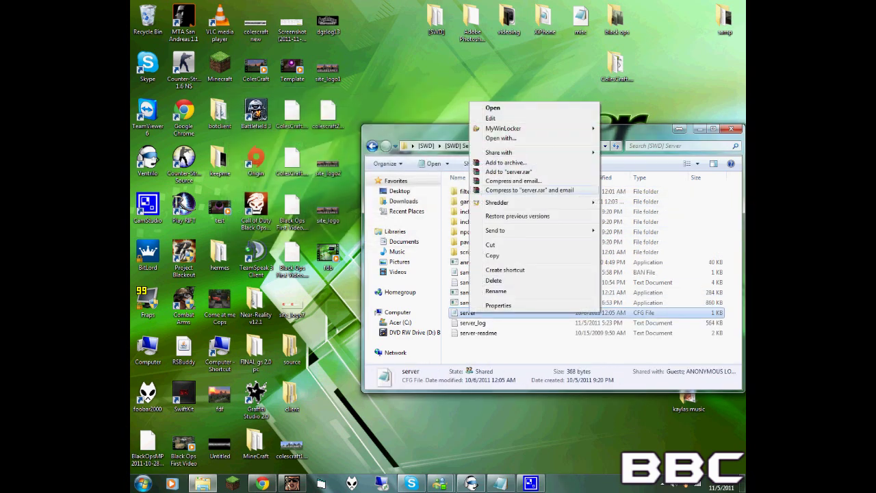
click(490, 117)
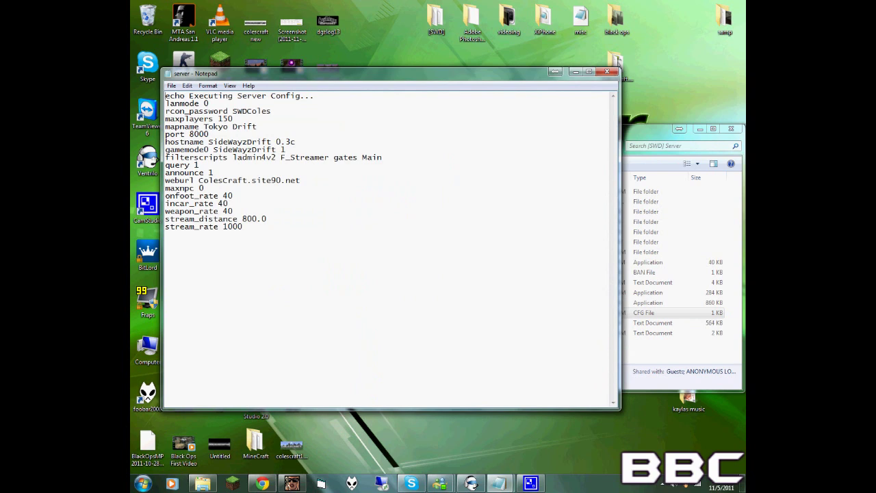
- Change the server.cfg port from 8000 to 7777, save it, and launch samp-server
double_click(198, 134)
text(7777)
click(172, 86)
click(186, 118)
click(607, 72)
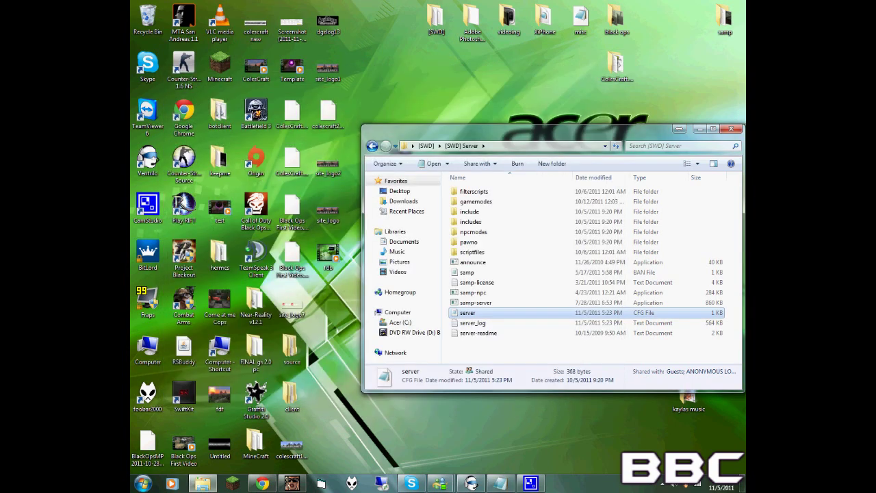
key(Up)
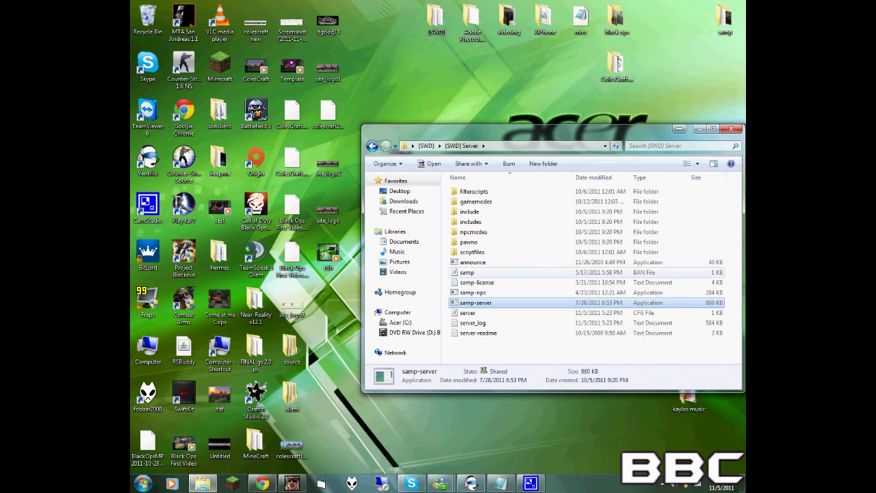
click(372, 146)
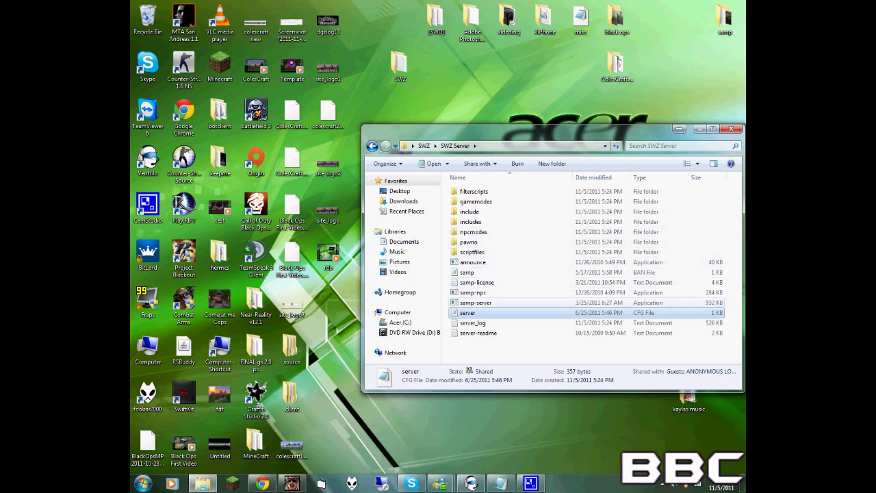
double_click(476, 302)
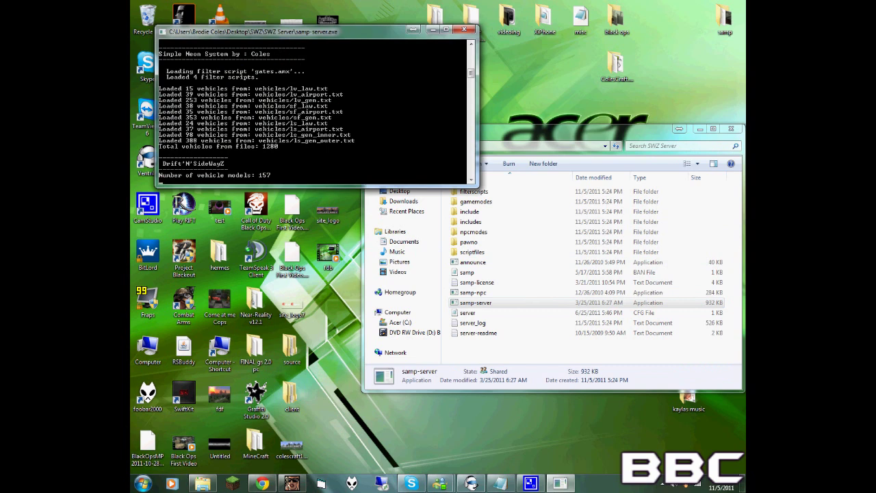
click(291, 483)
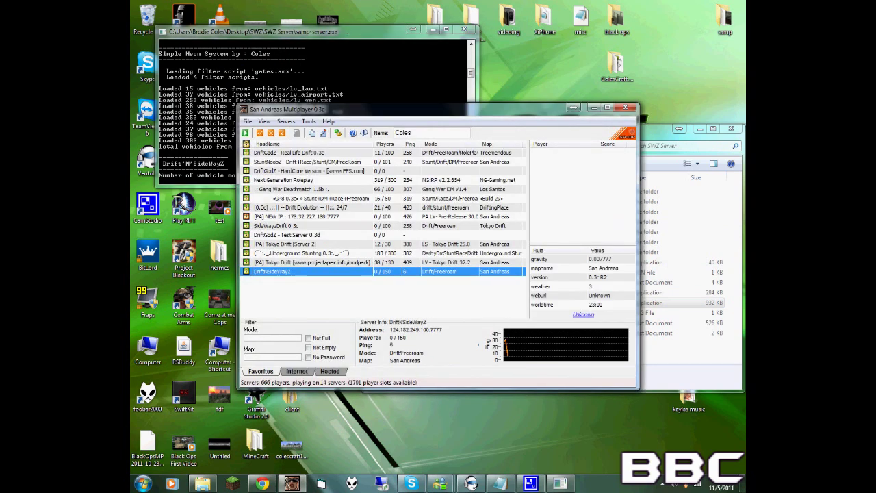